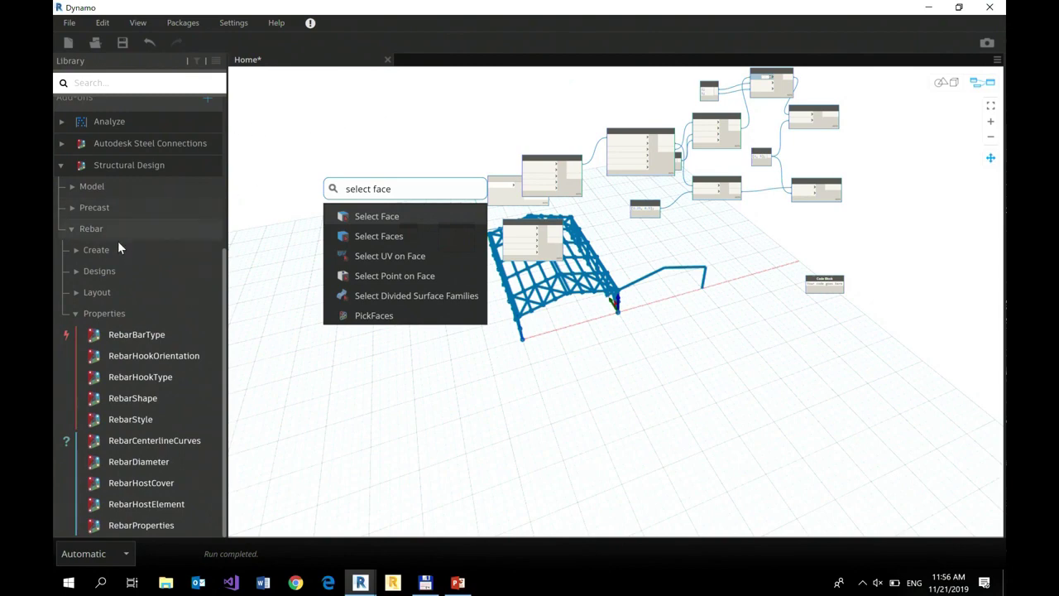
- Examine the Frame and RevitFrame nodes under Model in the Structural Design library
click(73, 190)
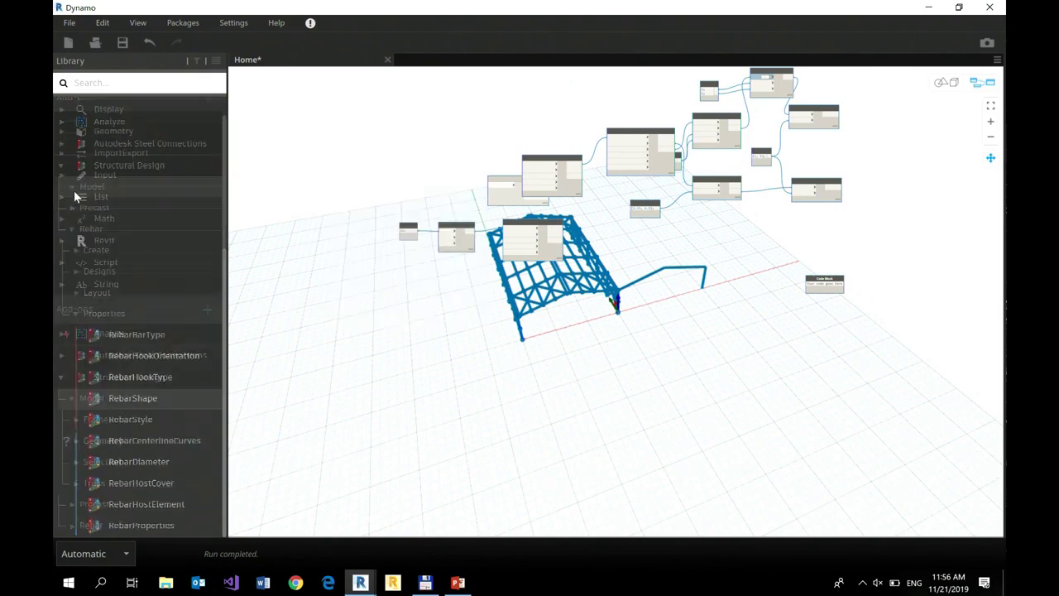
click(82, 419)
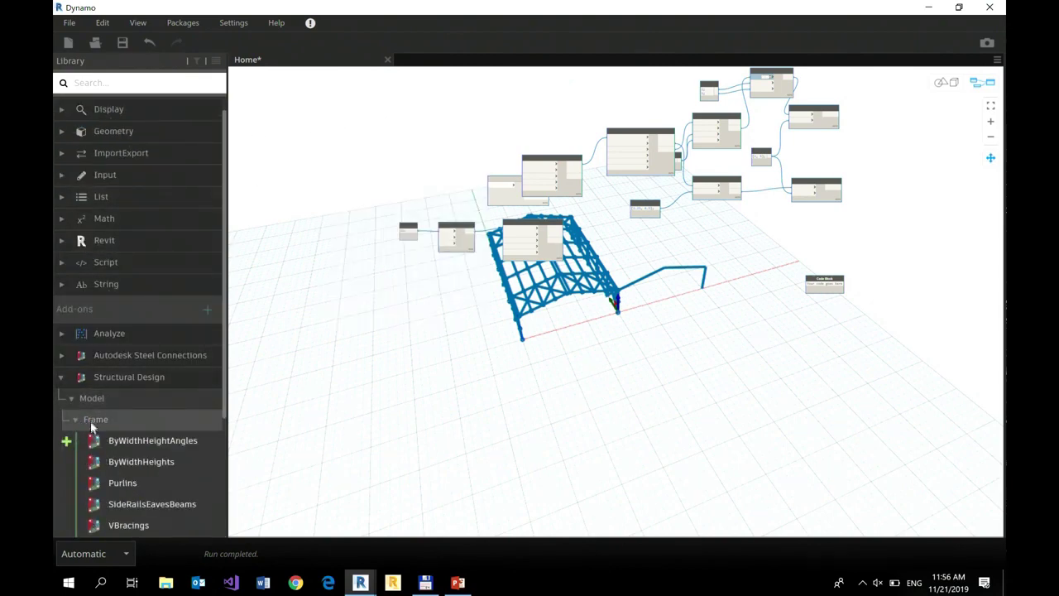
scroll(179, 468, down, 3)
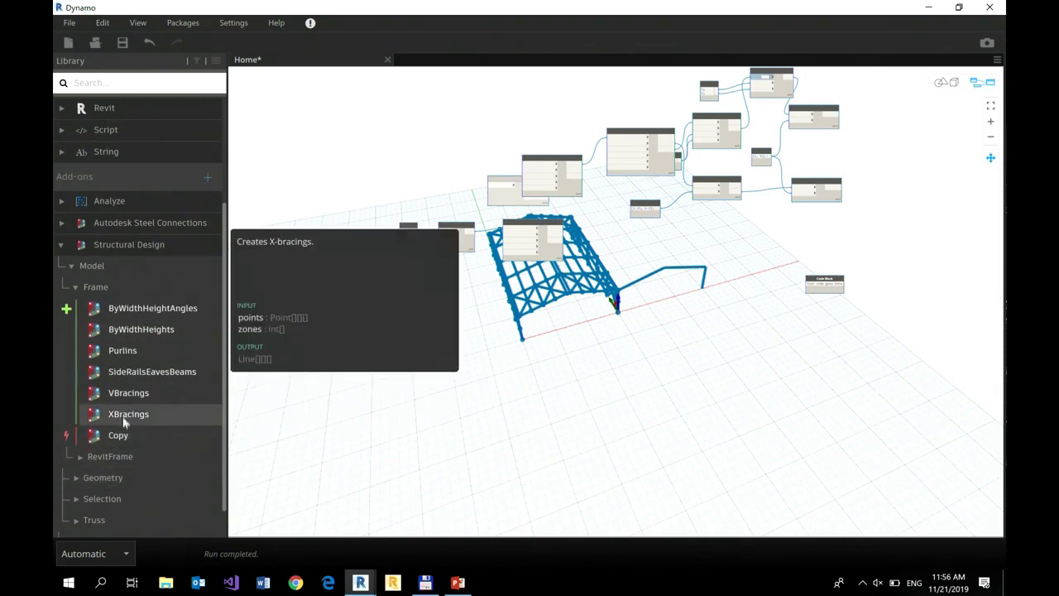
click(83, 456)
scroll(118, 469, down, 2)
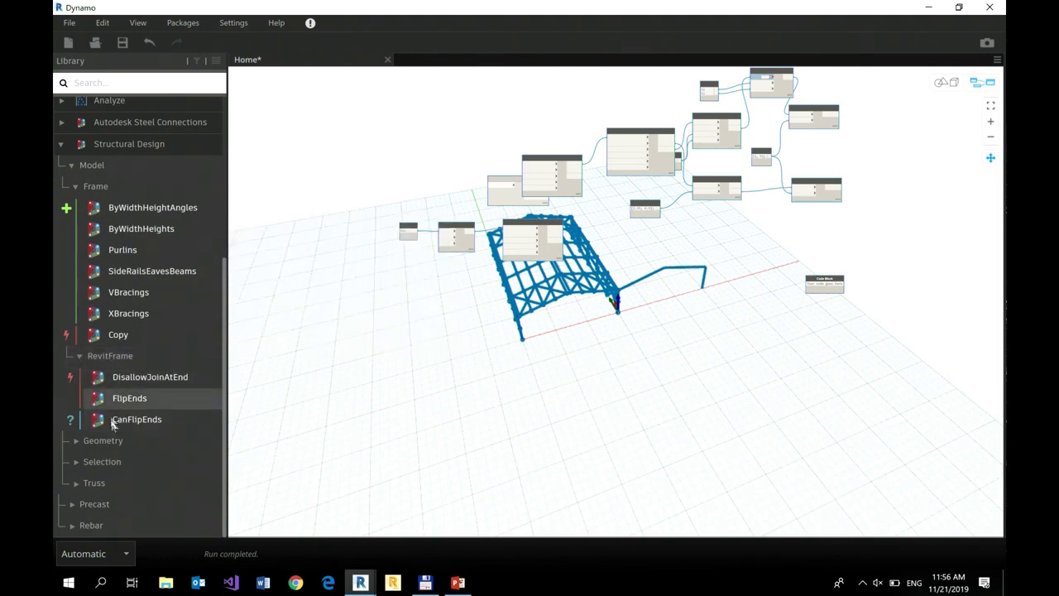
mouse_move(119, 380)
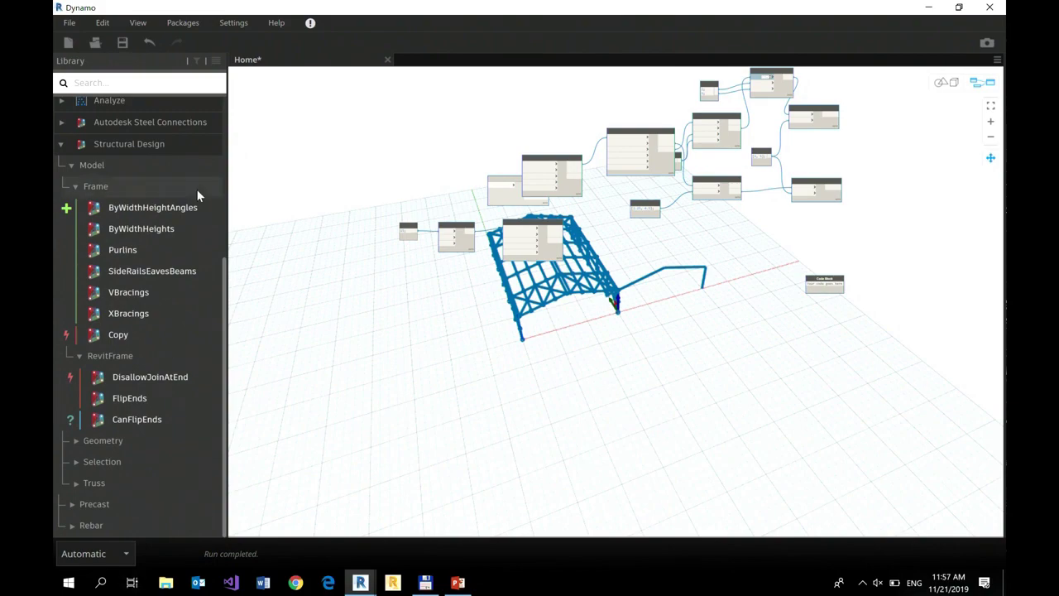
- Switch to the PowerPoint presentation and go to slide 20 with the portal frame demo
click(457, 582)
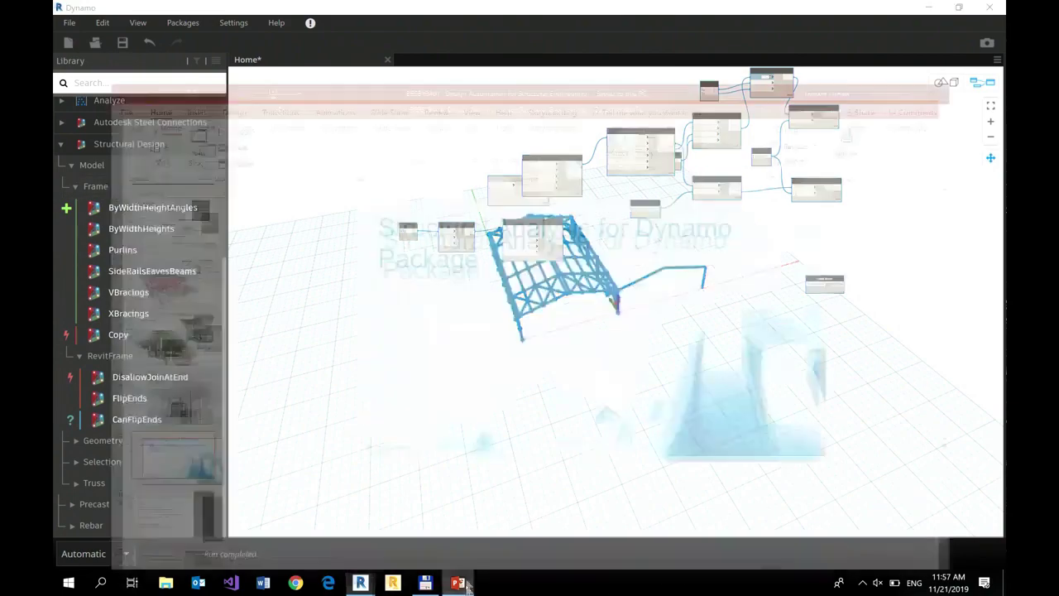
scroll(141, 309, up, 3)
scroll(141, 309, up, 3)
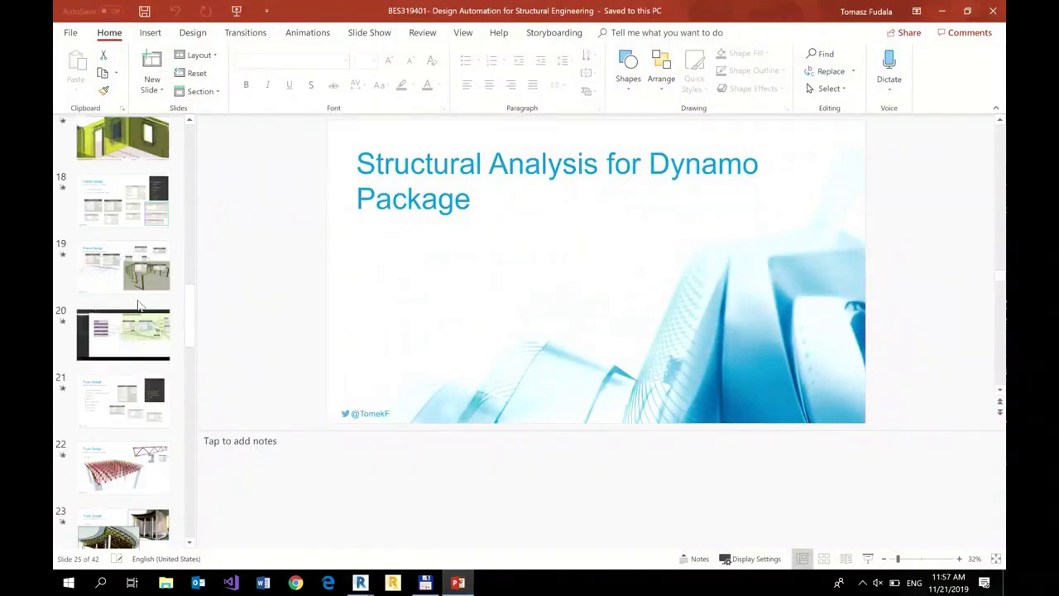
click(145, 327)
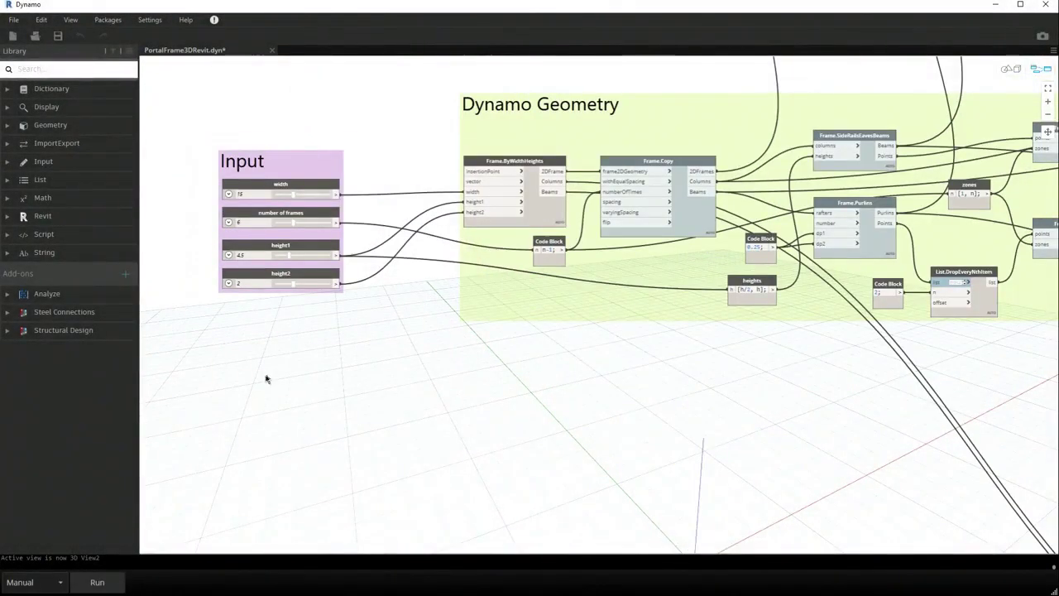
- Set the portal frame graph to run automatically and vary the width, number of frames and height1 inputs
click(63, 586)
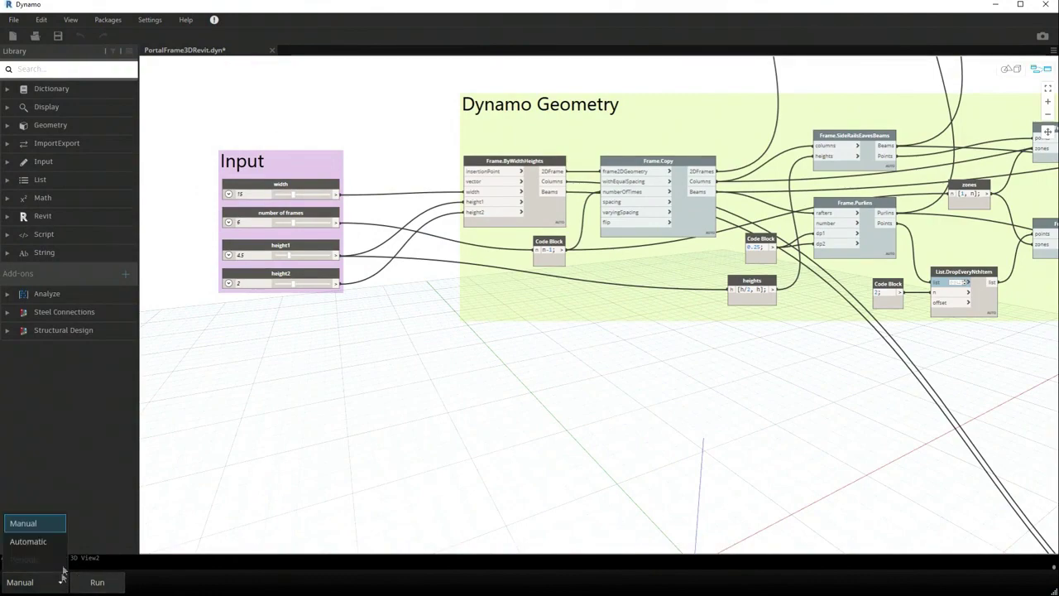
click(61, 543)
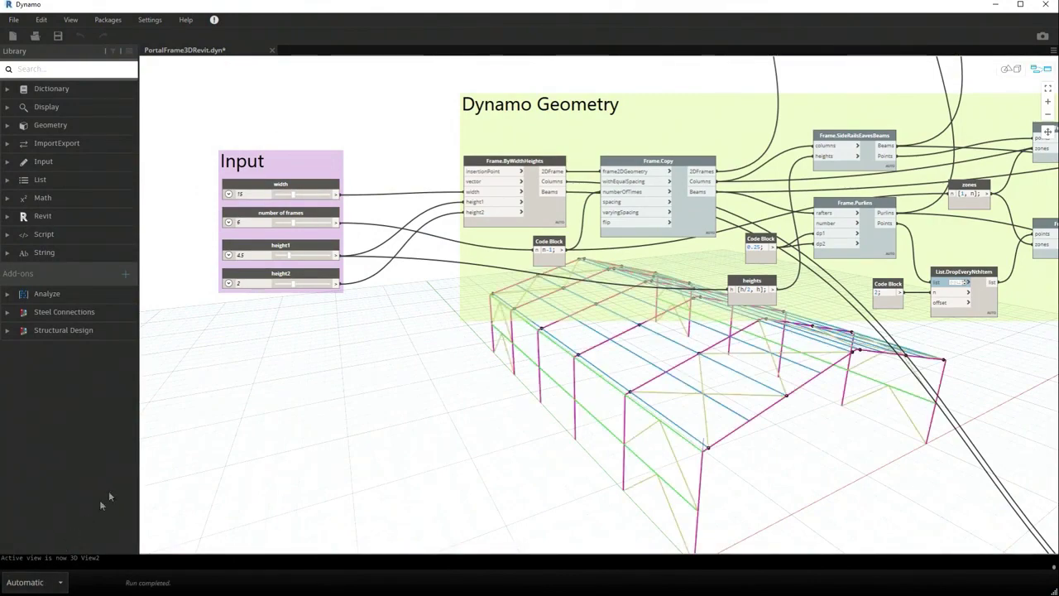
scroll(293, 200, up, 3)
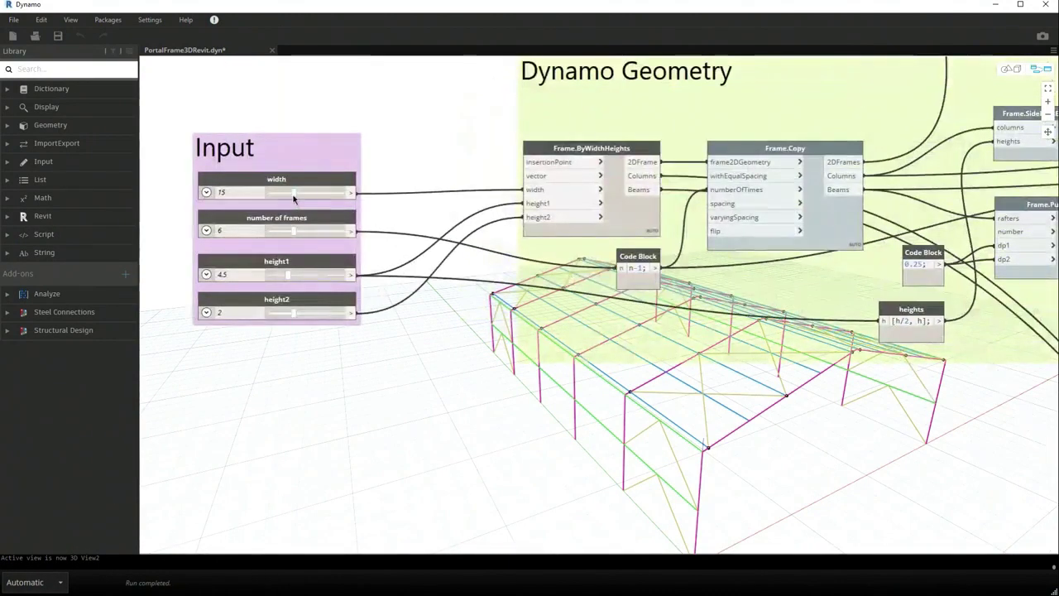
drag(293, 200, 295, 235)
drag(289, 278, 288, 275)
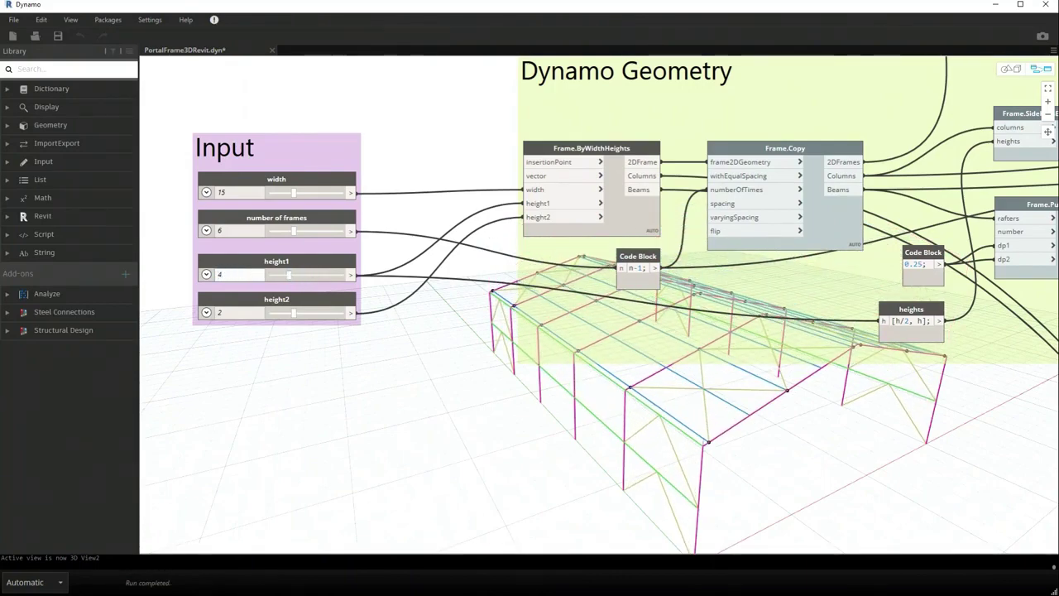
- Try feeding the Points output of Frame.Purlins directly into the points input of Frame.XBracings
middle_drag(844, 419, 367, 371)
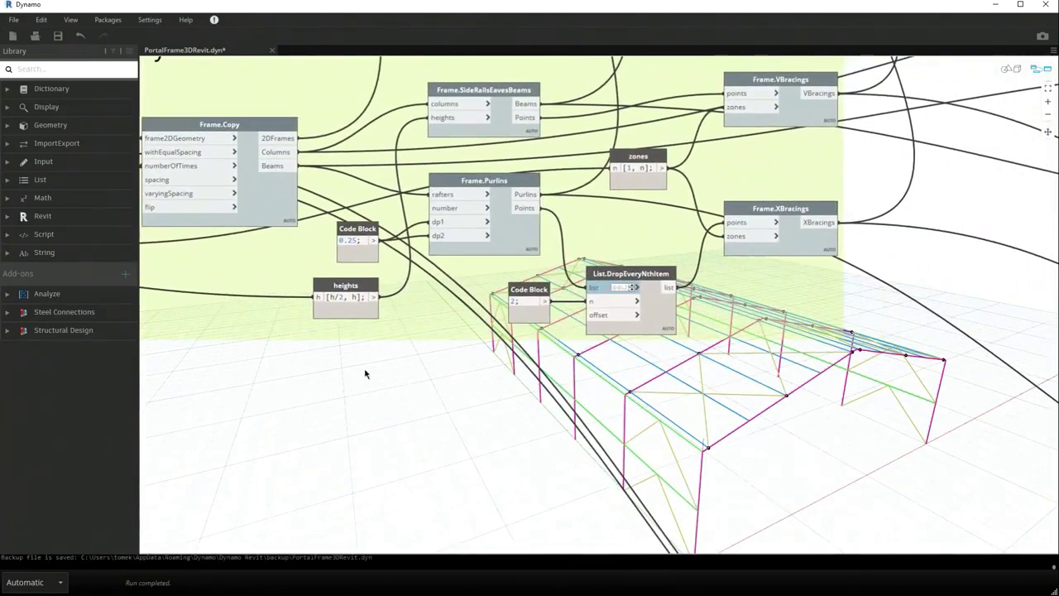
click(1011, 69)
middle_drag(806, 408, 768, 334)
click(1034, 70)
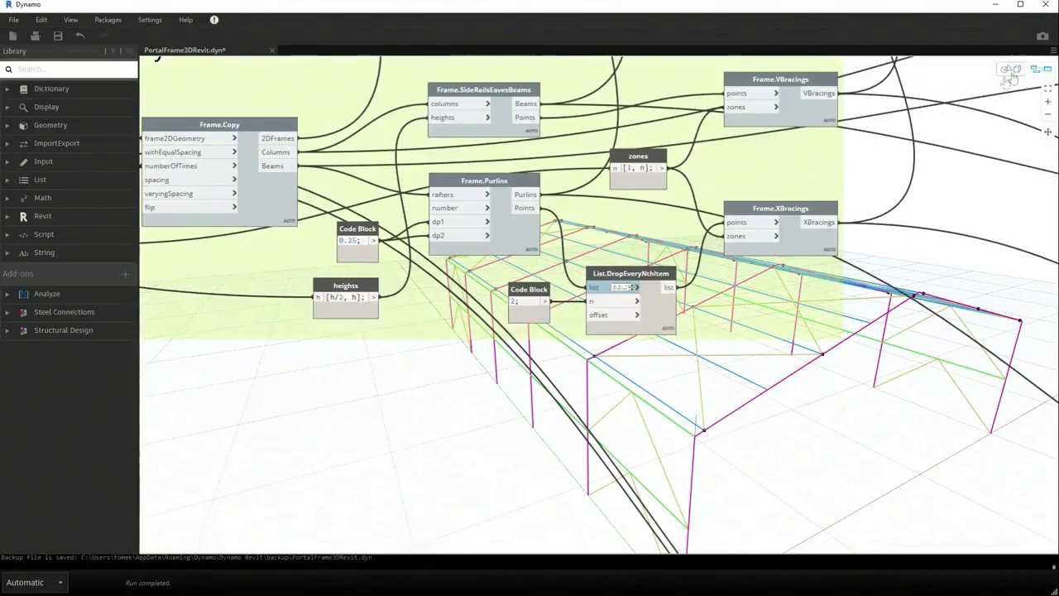
middle_drag(731, 294, 631, 262)
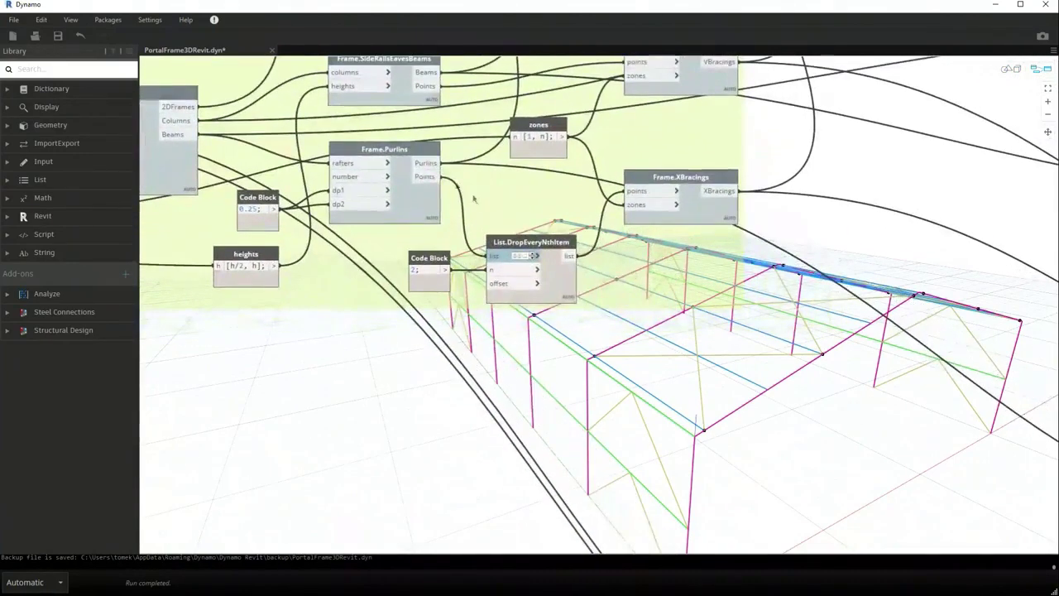
click(425, 176)
click(628, 190)
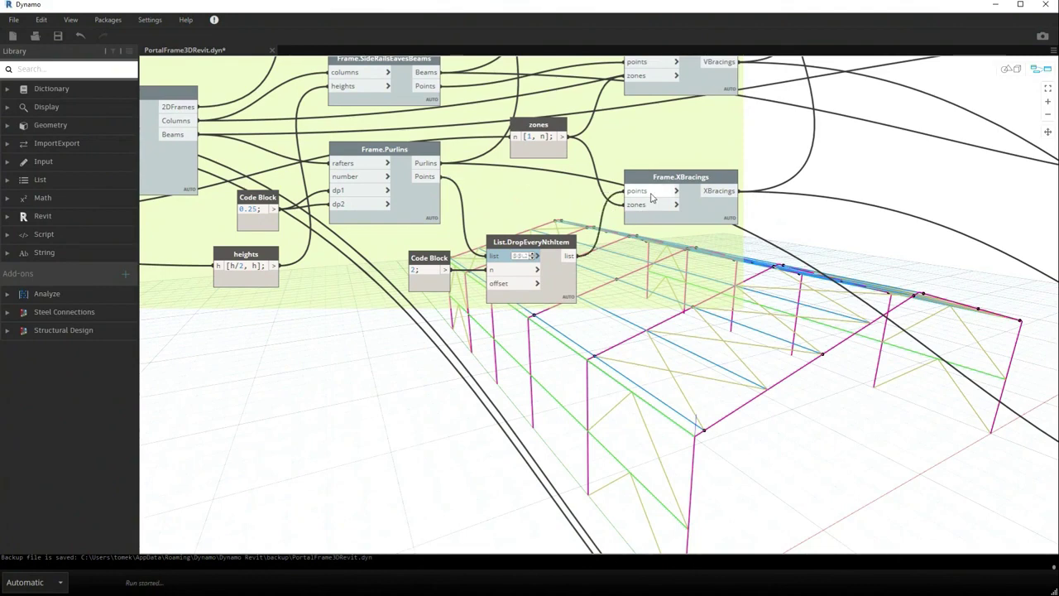
mouse_move(651, 197)
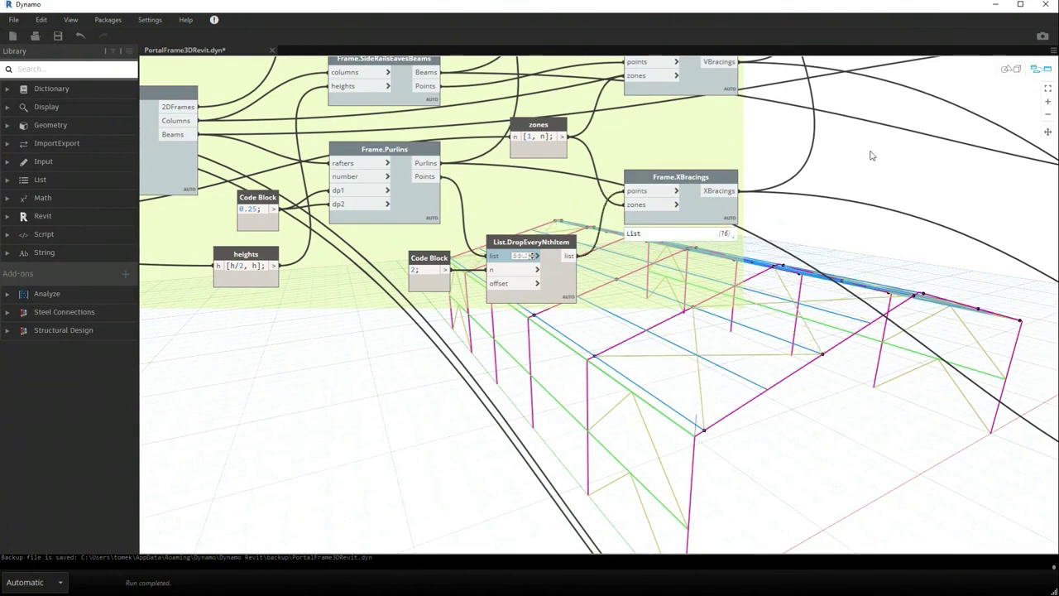
- Inspect the portal frame geometry in the 3D background preview, then return to the node graph
click(1009, 70)
scroll(693, 248, down, 3)
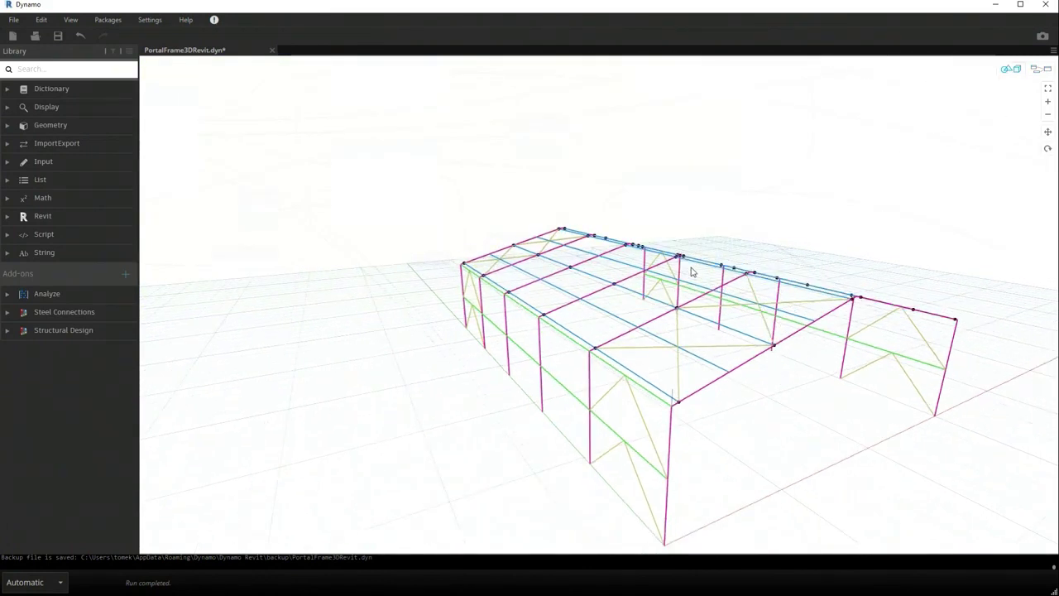
right_drag(665, 283, 733, 300)
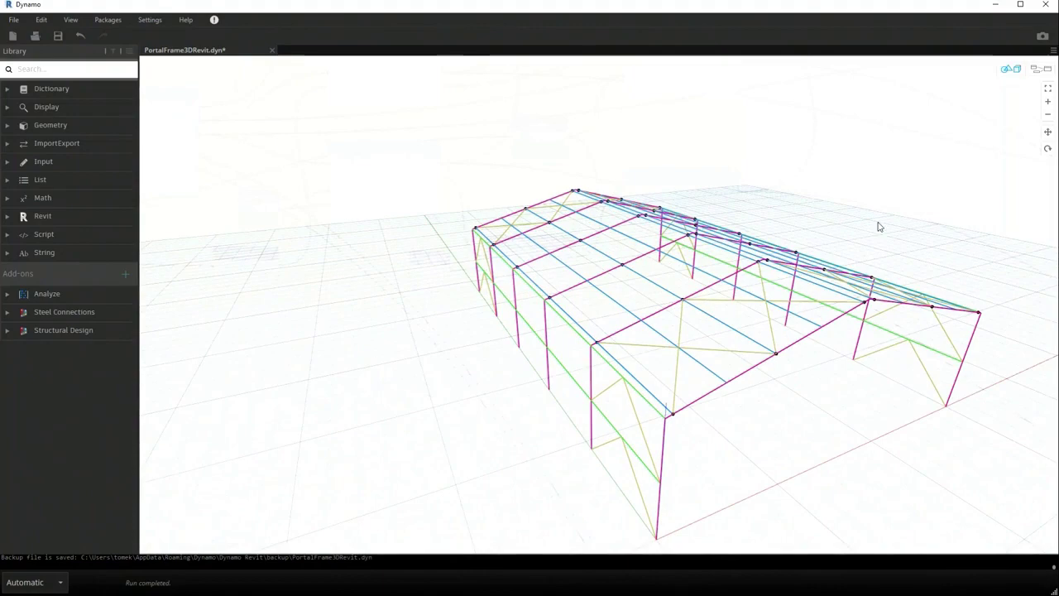
click(1010, 69)
- Set the graph's run mode to Manual before working on the Revit Model node group
scroll(810, 204, down, 5)
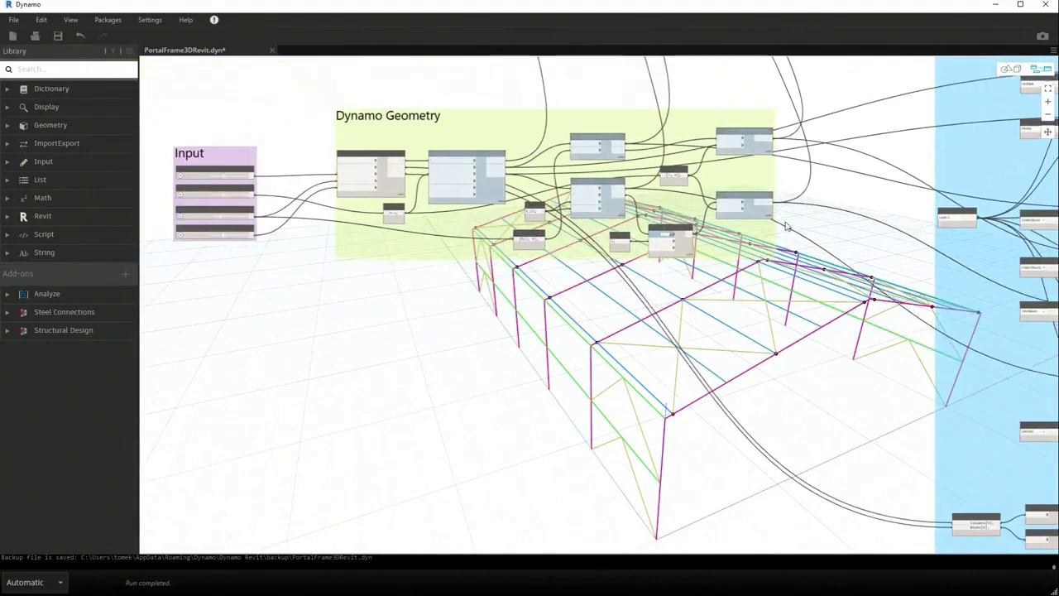
middle_drag(810, 205, 377, 278)
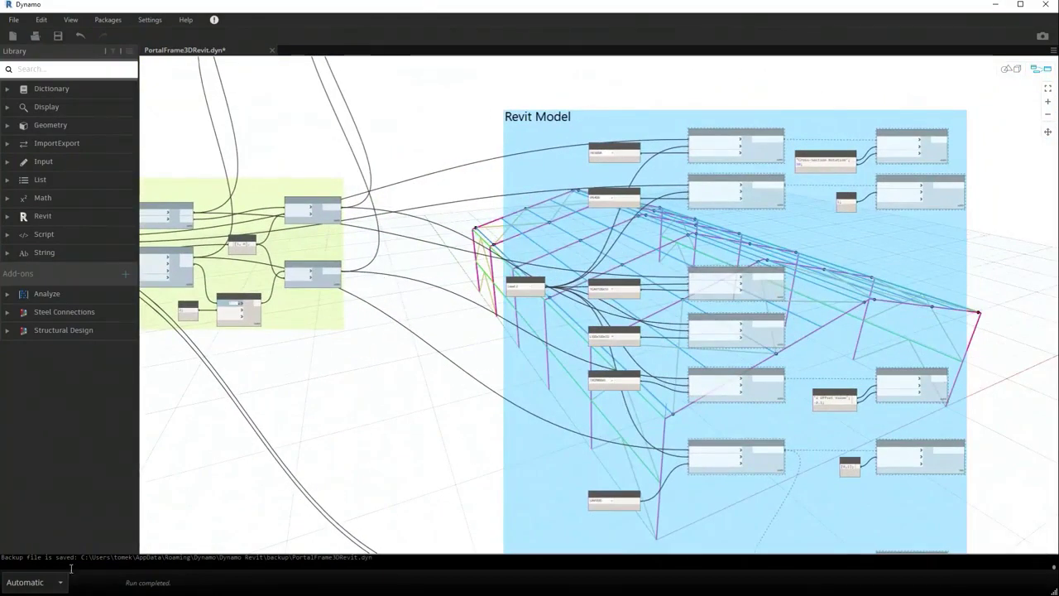
click(49, 582)
click(49, 532)
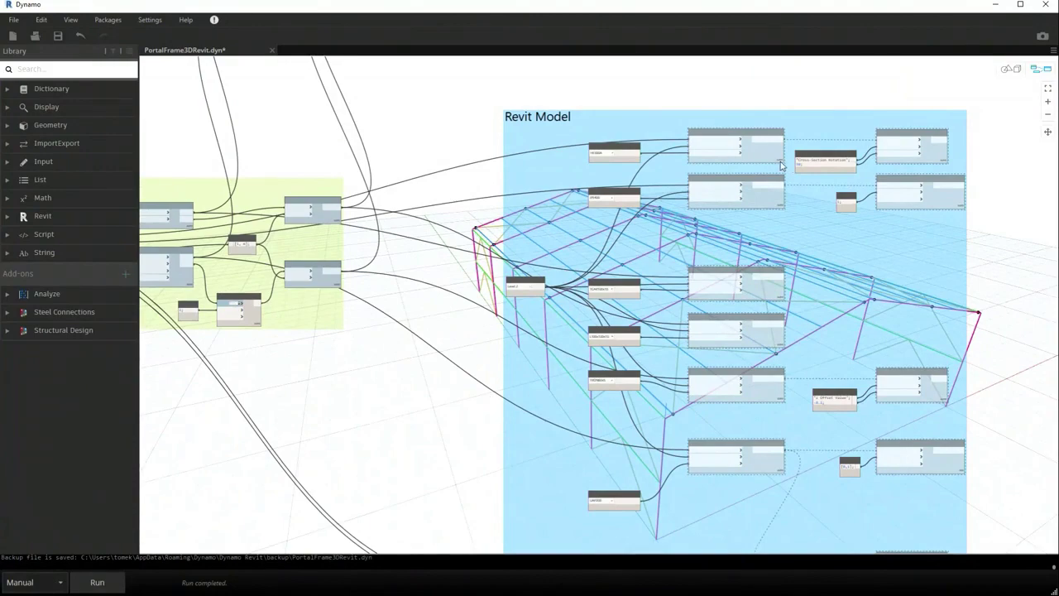
- Unfreeze the StructuralFraming.ColumnByCurve and StructuralFraming.BeamByCurve nodes in the Revit Model group
scroll(744, 182, up, 3)
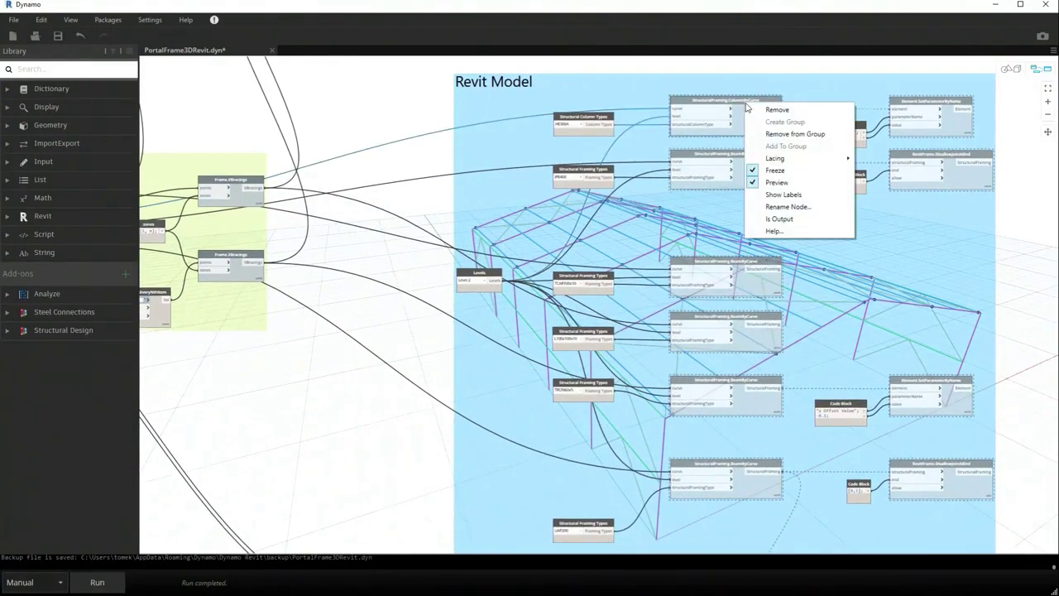
click(775, 170)
right_click(781, 174)
right_click(752, 342)
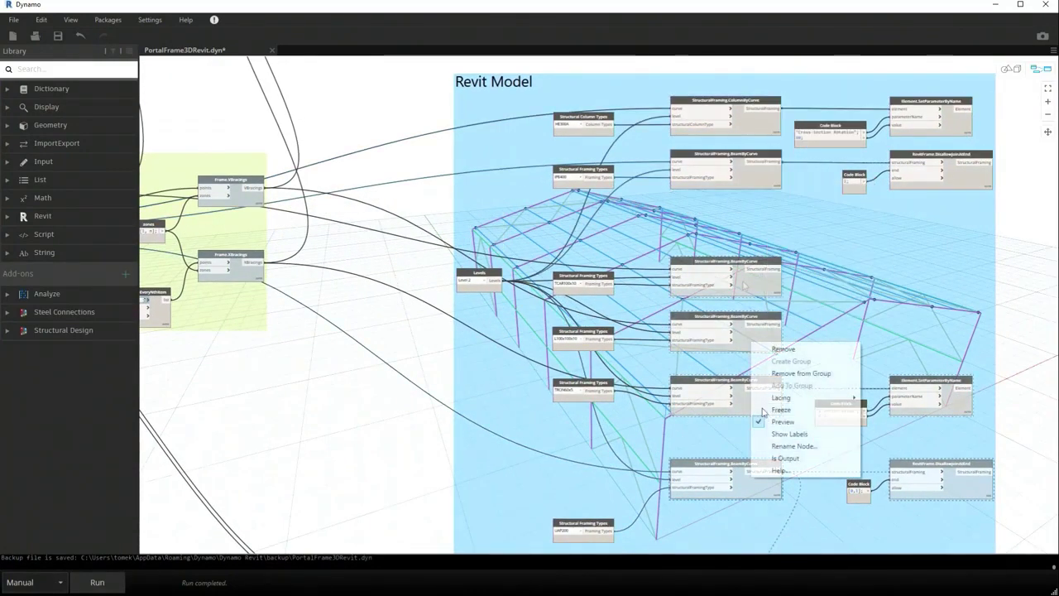
click(763, 411)
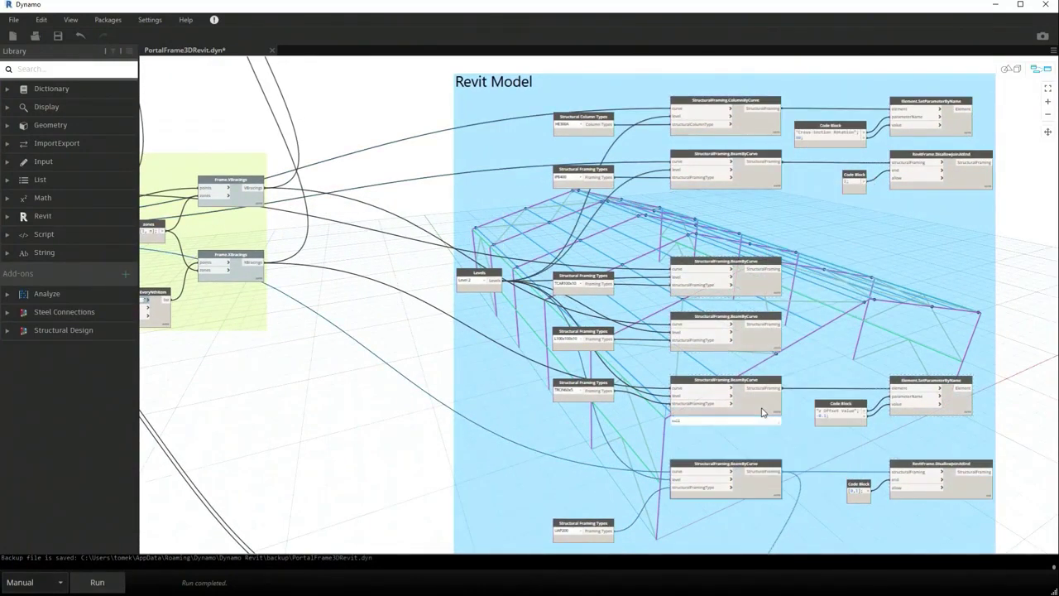
- Reduce the Dynamo window and place it at the edge of the screen so the Revit model area is free
click(1020, 8)
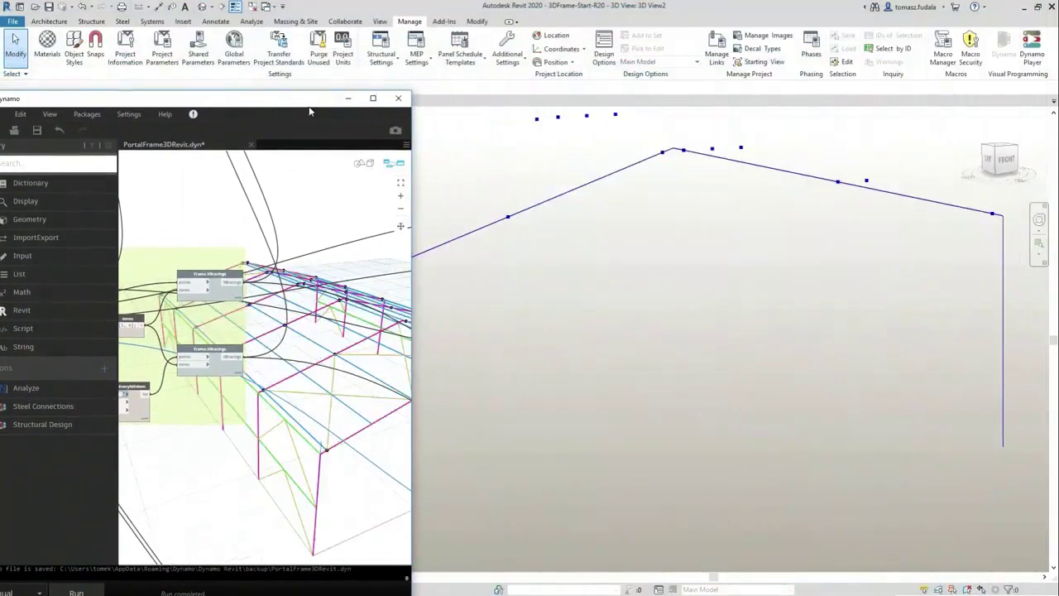
drag(309, 107, 912, 71)
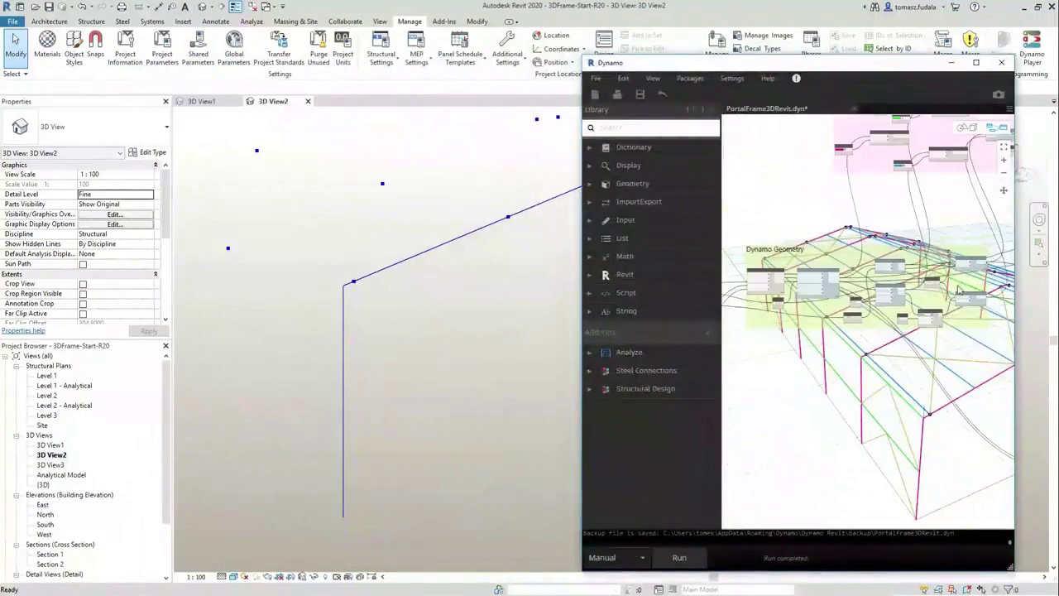
drag(760, 56, 991, 169)
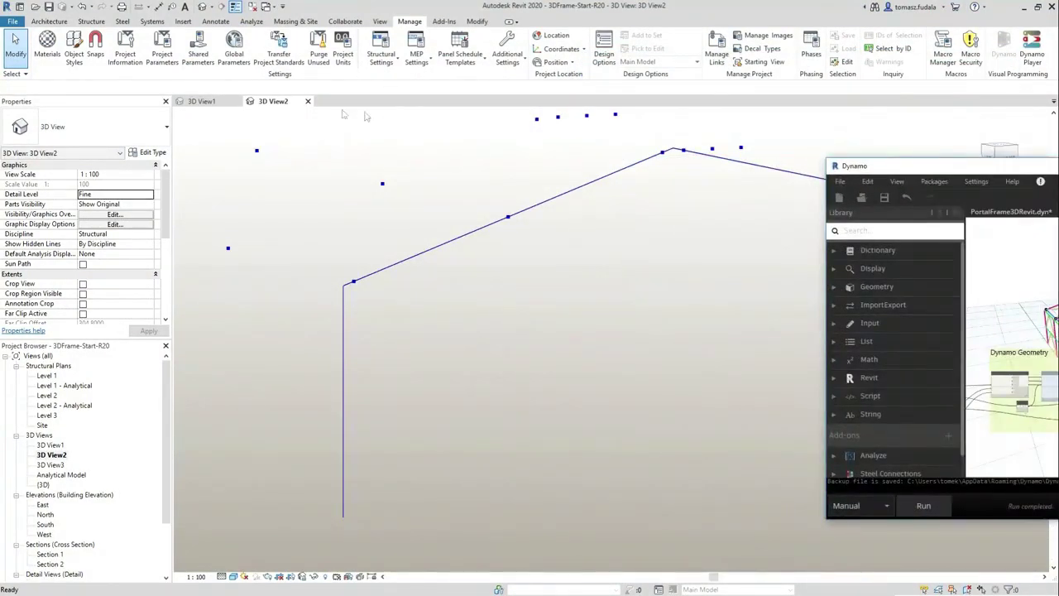
- Show 3D View1 in Revit and set the Dynamo run mode to Automatic to generate the steel frame
click(201, 101)
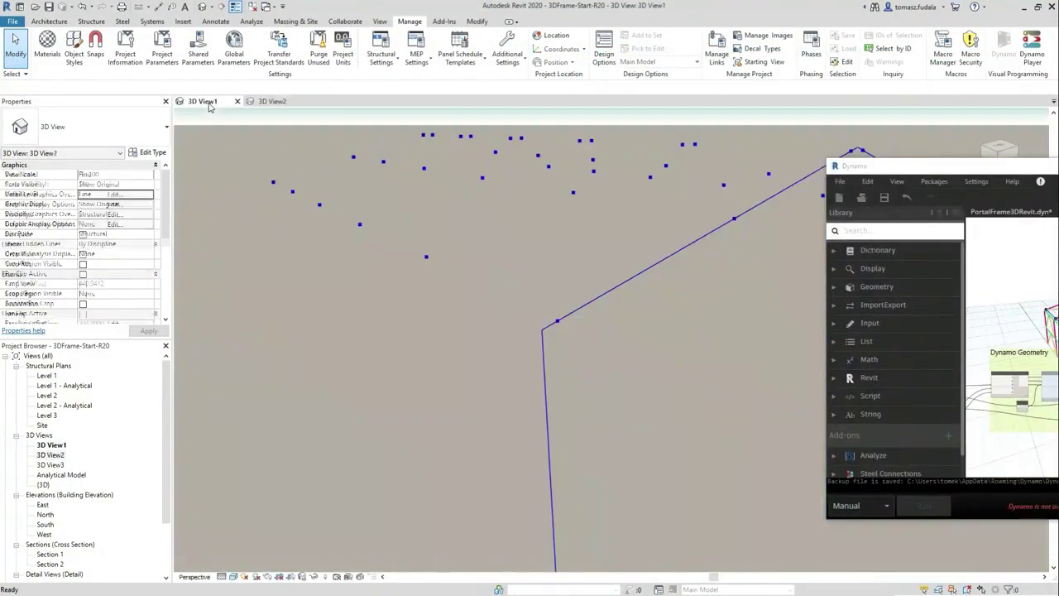
click(883, 507)
click(852, 552)
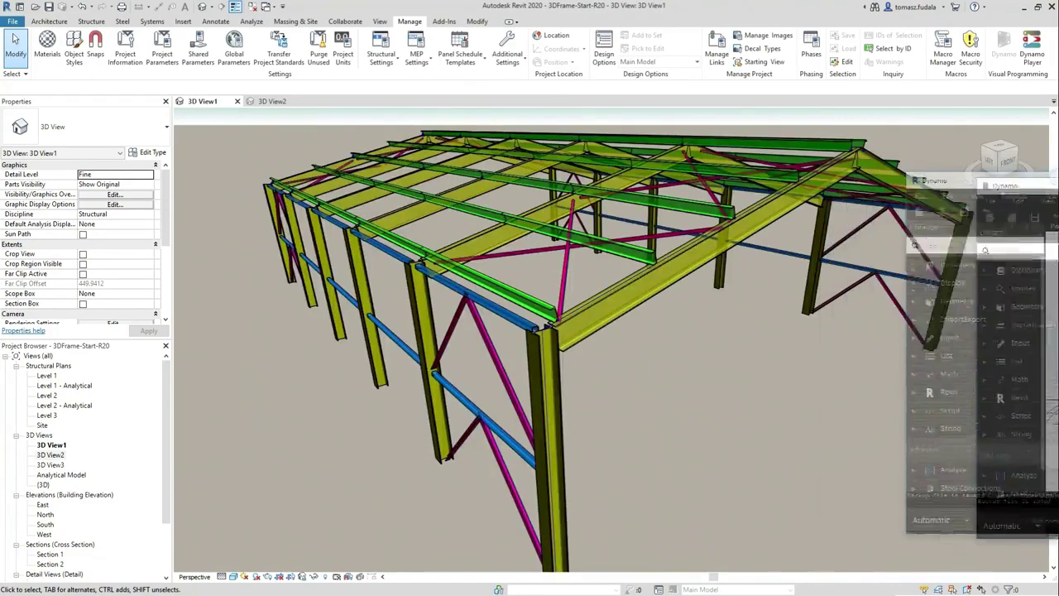
- Inspect the generated steel portal frame from different angles and distances in 3D View1
scroll(807, 326, up, 5)
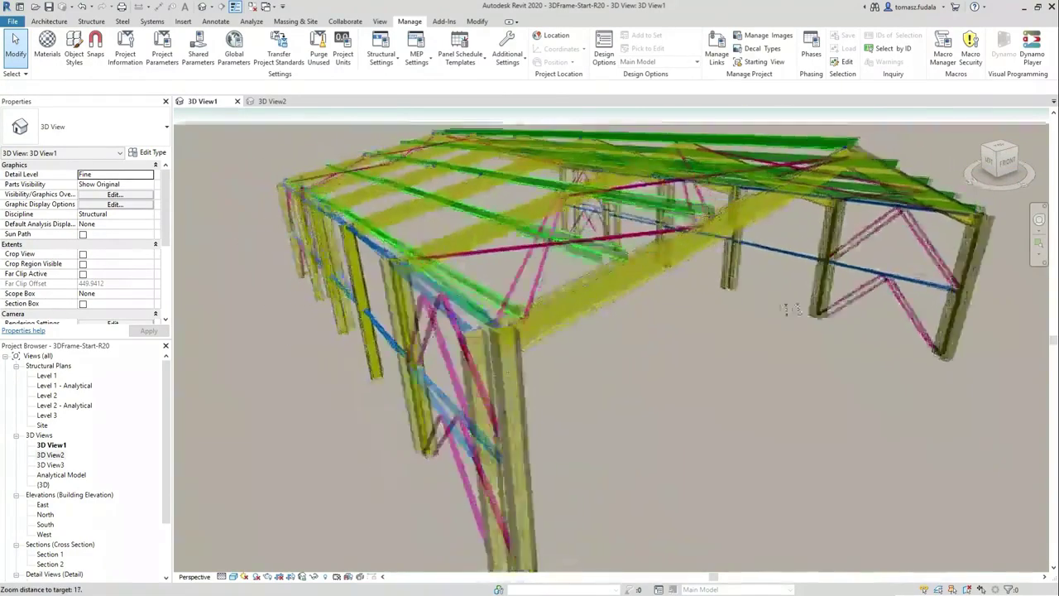
shift+middle_drag(790, 310, 649, 301)
scroll(523, 296, down, 4)
scroll(649, 301, up, 4)
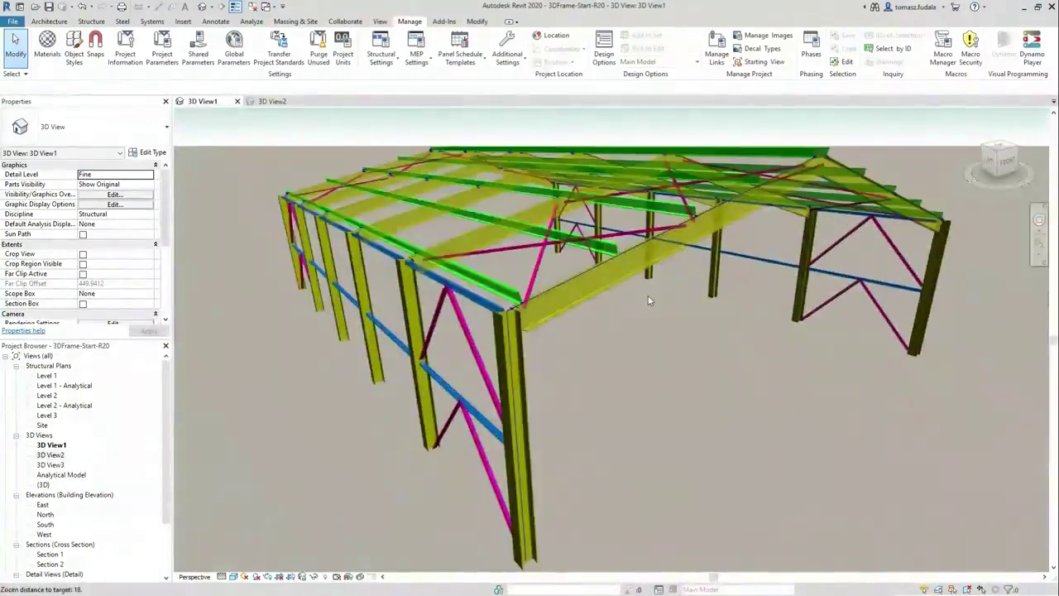